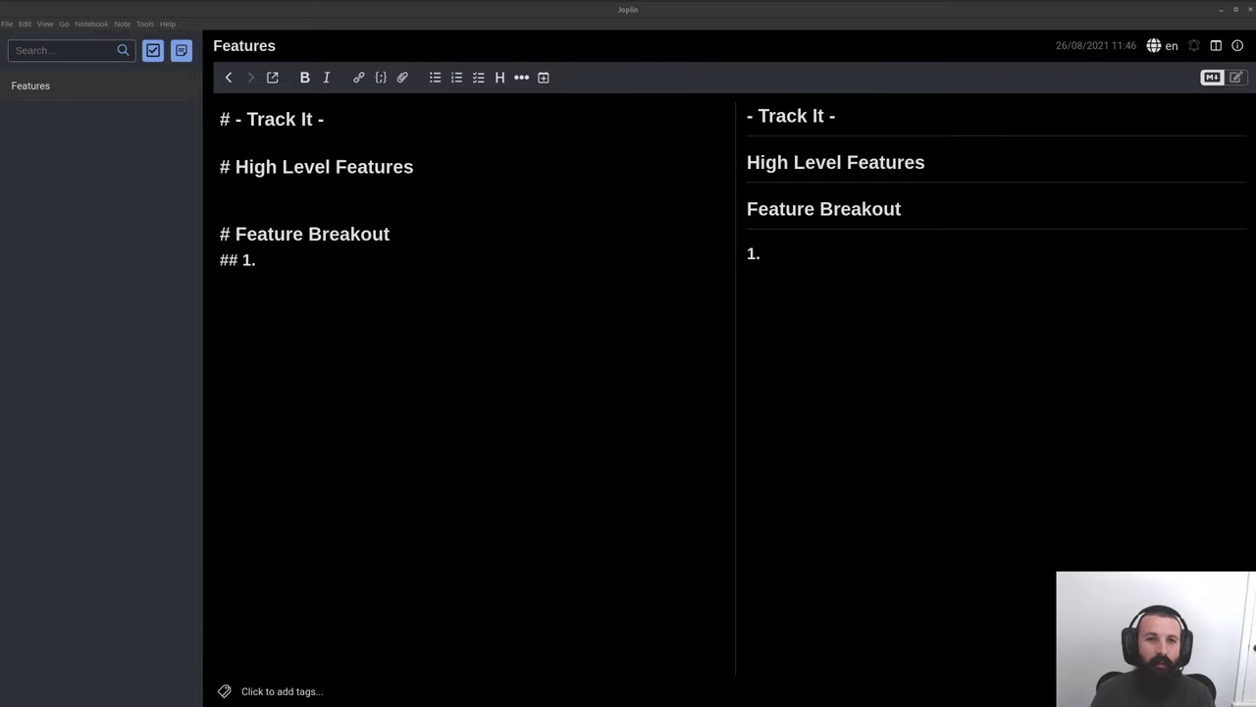
Delete the space in the '- Track It -' heading so it reads 'TrackIt'.
{"action": "left_click", "coordinate": [301, 119]}
{"action": "key", "text": "BackSpace"}
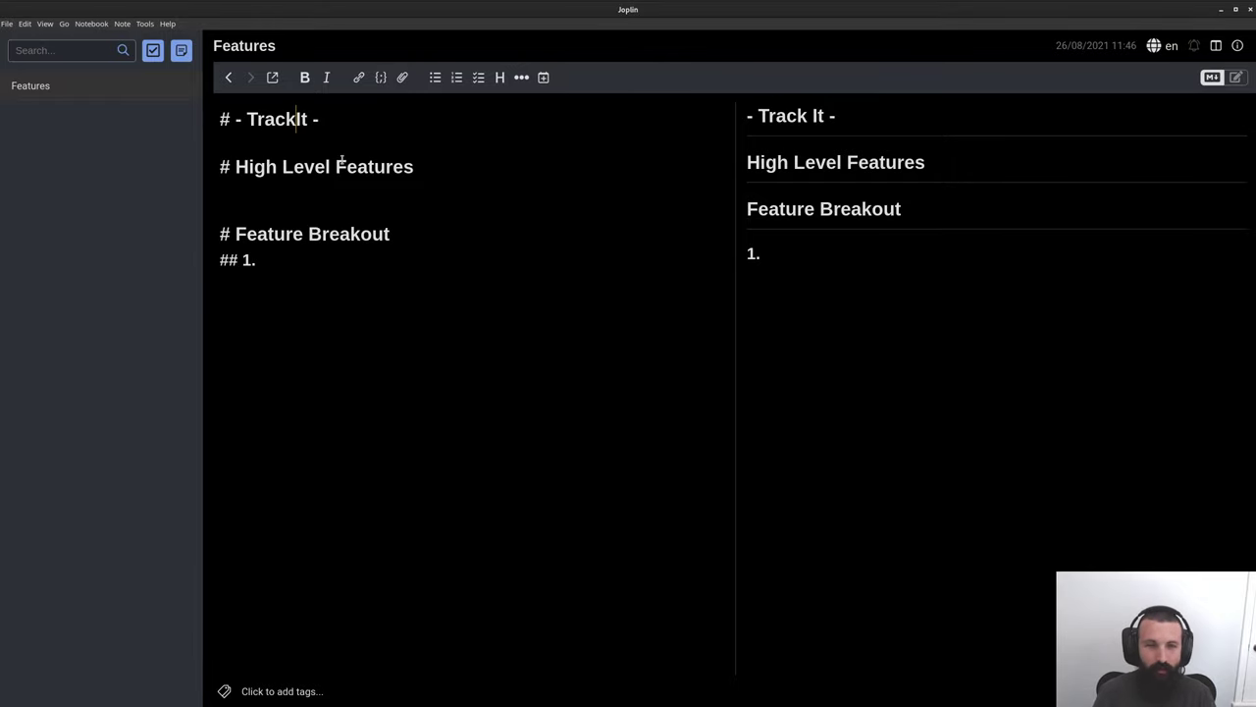
{"action": "left_click", "coordinate": [430, 206]}
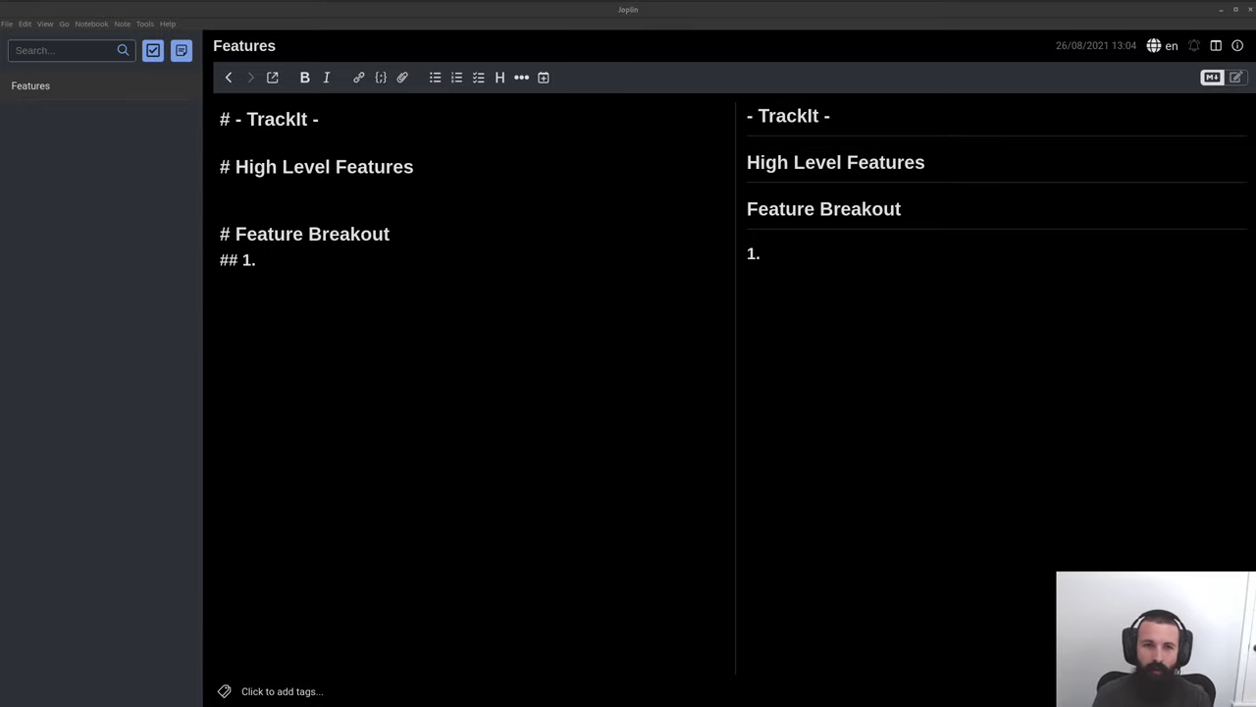
Under High Level Features, enter the list item '1. Store Item Information', correcting typos.
{"action": "left_click", "coordinate": [296, 189]}
{"action": "type", "text": "1."}
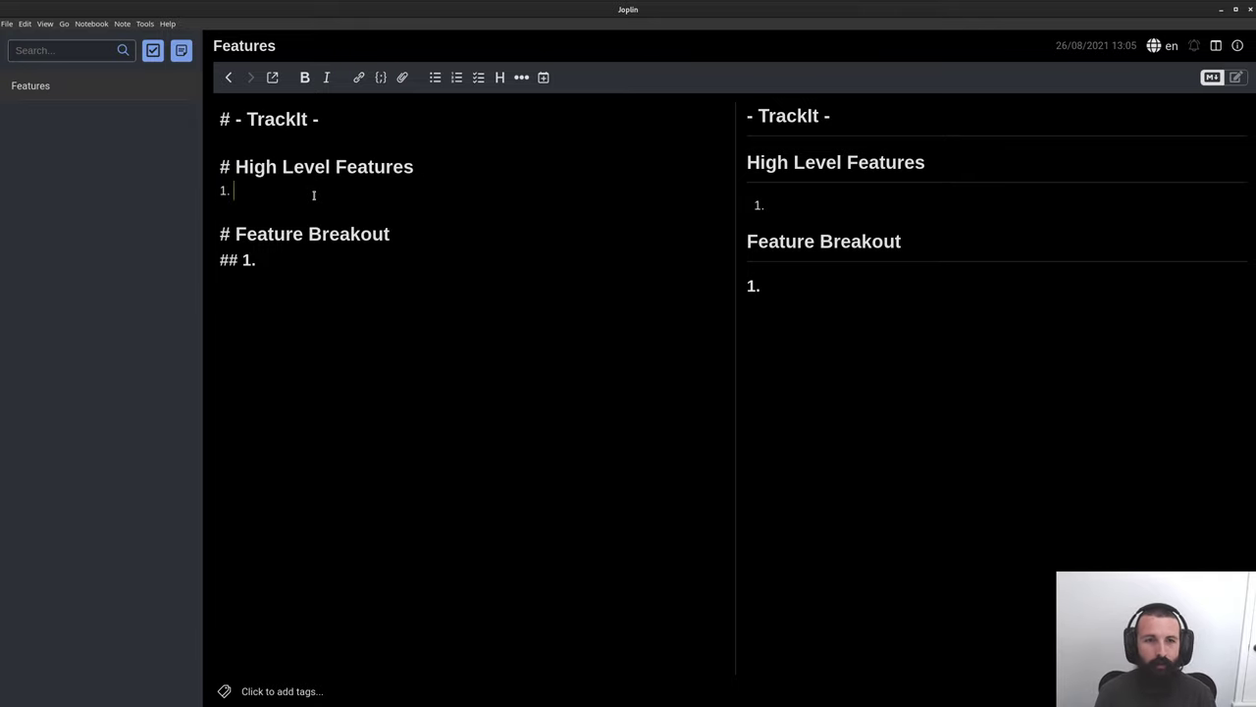
{"action": "type", "text": "Track"}
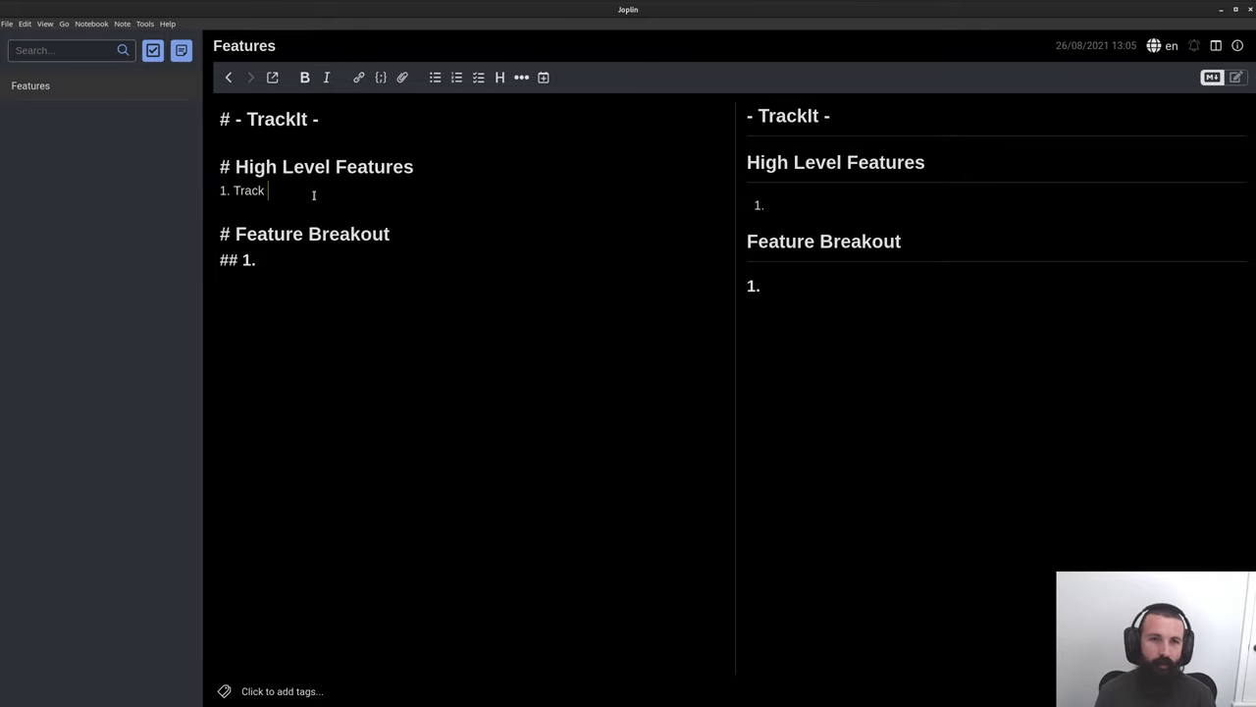
{"action": "type", "text": " Items"}
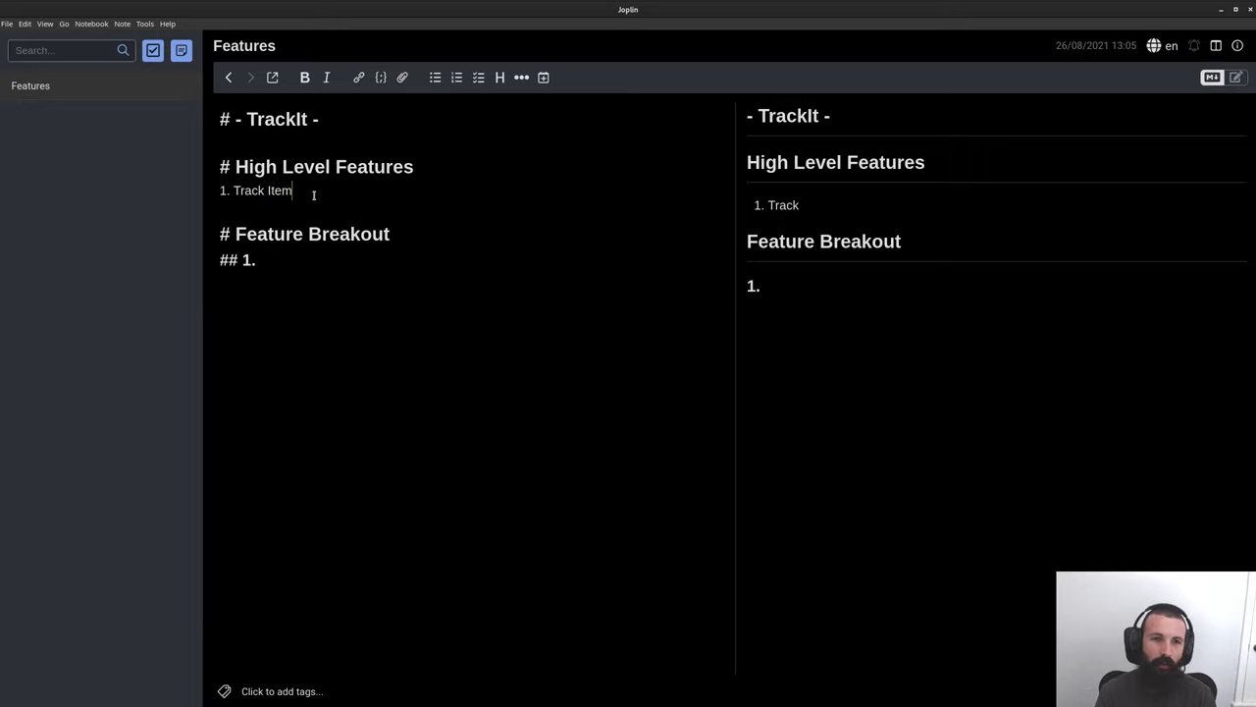
{"action": "key", "text": "BackSpace"}
{"action": "key", "text": "BackSpace"}
{"action": "key", "text": "BackSpace"}
{"action": "key", "text": "BackSpace"}
{"action": "key", "text": "BackSpace"}
{"action": "key", "text": "BackSpace"}
{"action": "type", "text": "Items"}
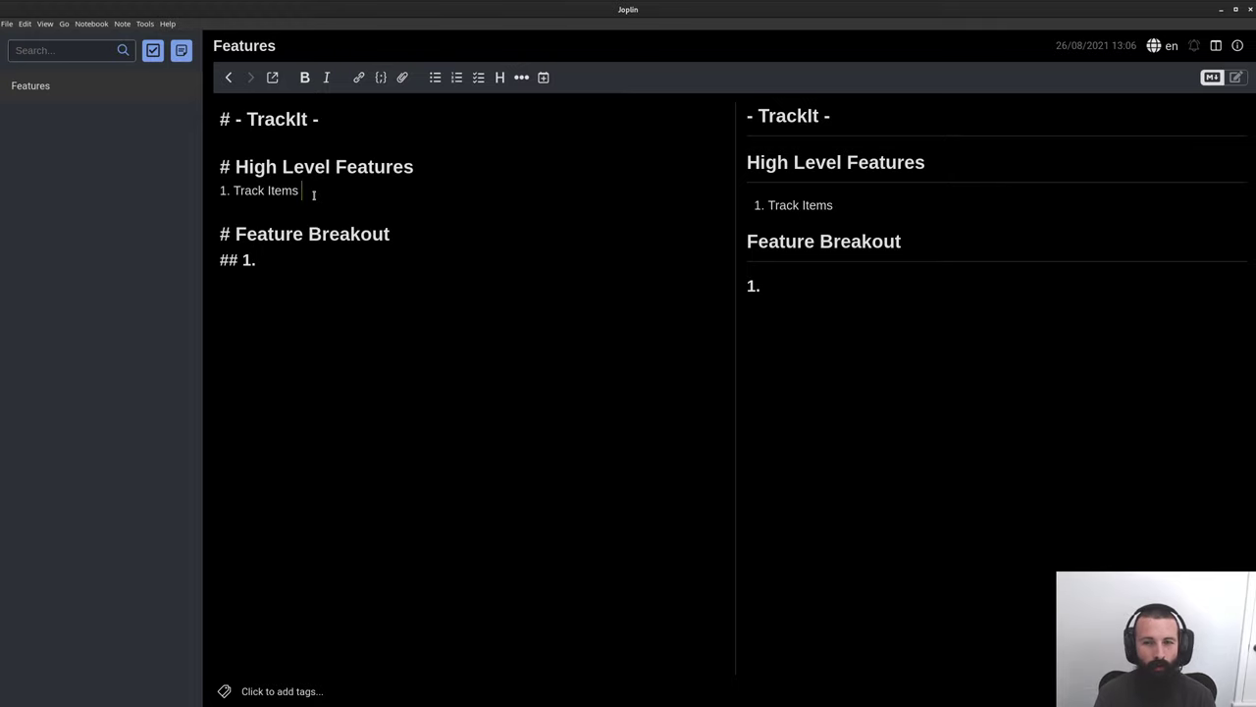
{"action": "key", "text": "BackSpace"}
{"action": "key", "text": "BackSpace"}
{"action": "key", "text": "BackSpace"}
{"action": "key", "text": "BackSpace"}
{"action": "key", "text": "BackSpace"}
{"action": "key", "text": "BackSpace"}
{"action": "key", "text": "BackSpace"}
{"action": "key", "text": "BackSpace"}
{"action": "key", "text": "BackSpace"}
{"action": "key", "text": "BackSpace"}
{"action": "key", "text": "BackSpace"}
{"action": "key", "text": "BackSpace"}
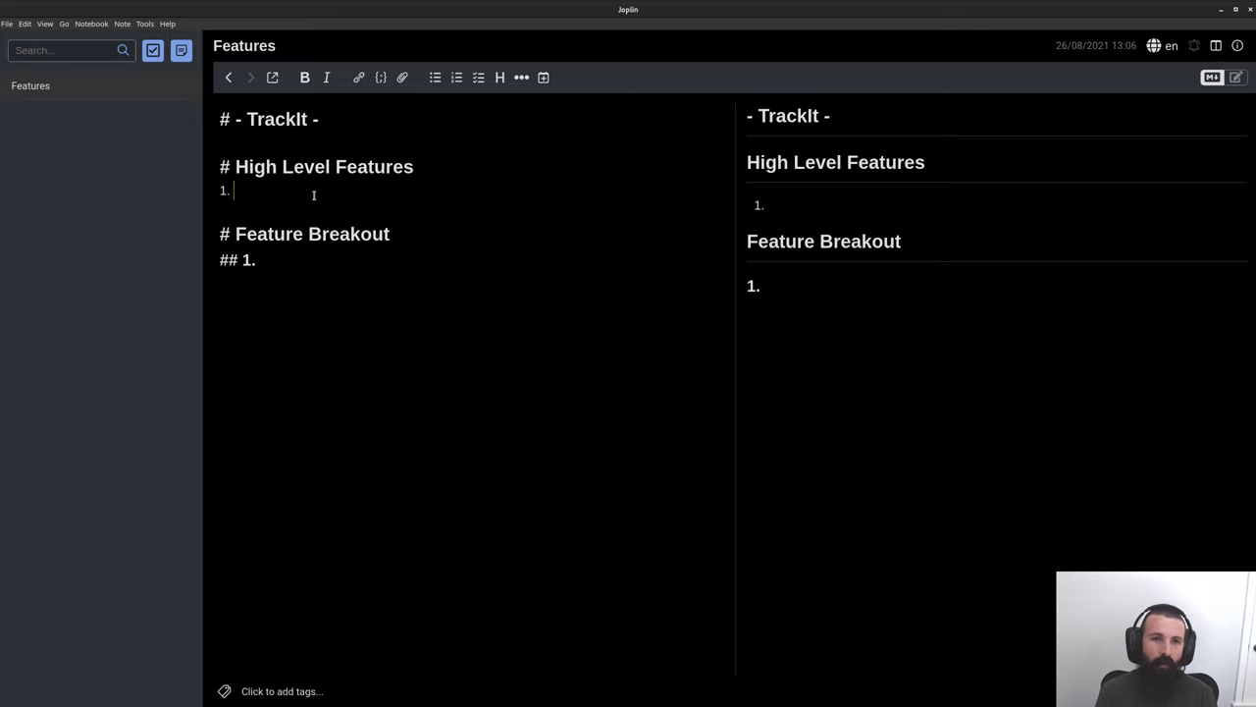
{"action": "type", "text": "Store"}
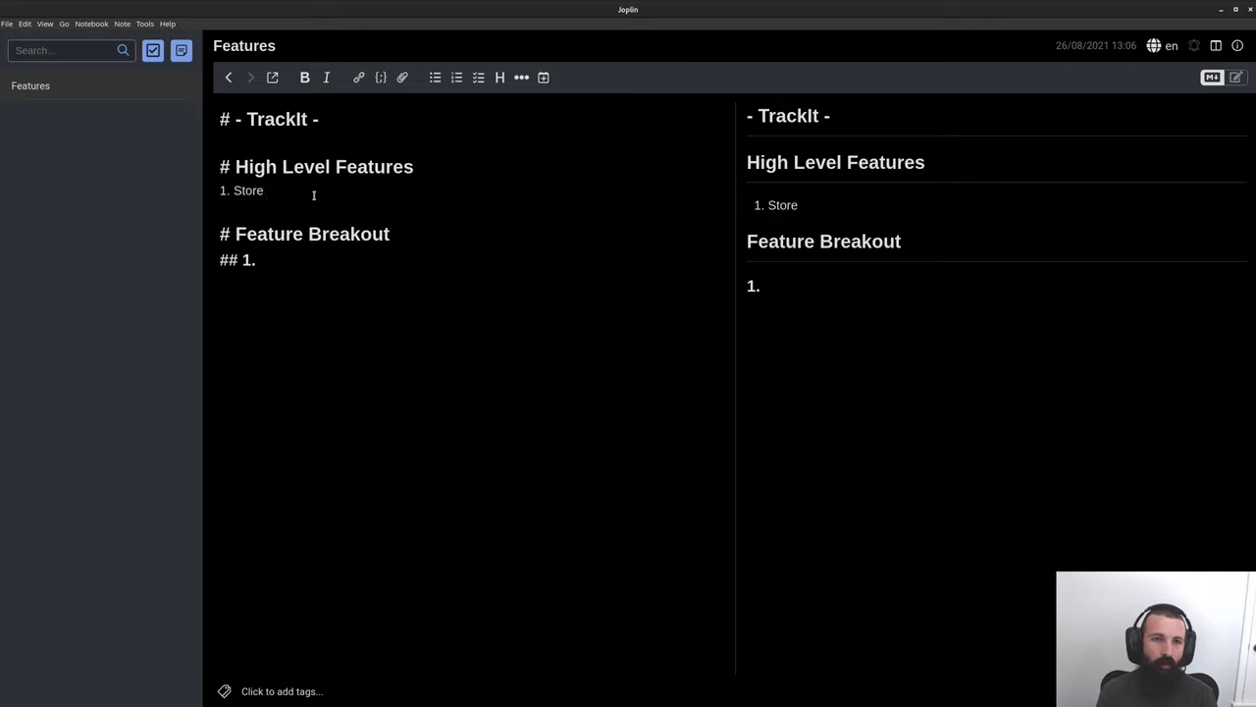
{"action": "type", "text": " Item Information and"}
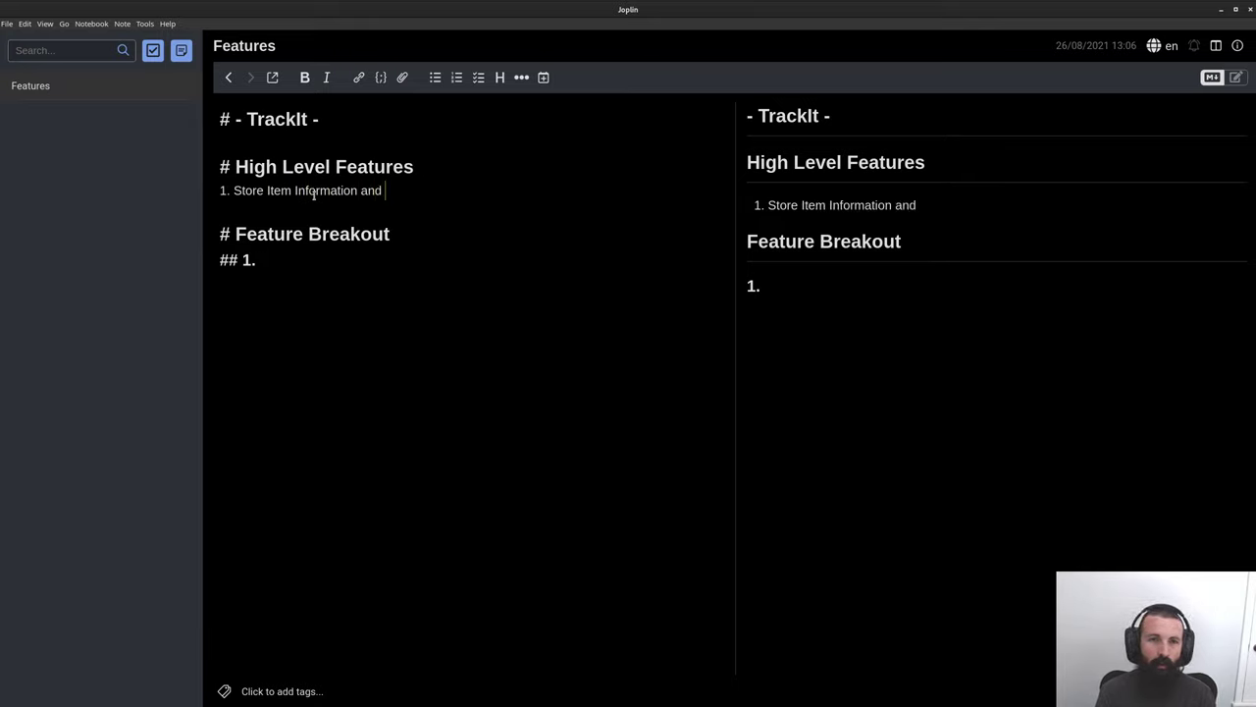
{"action": "key", "text": "BackSpace"}
{"action": "key", "text": "BackSpace"}
{"action": "key", "text": "BackSpace"}
{"action": "key", "text": "BackSpace"}
{"action": "key", "text": "BackSpace"}
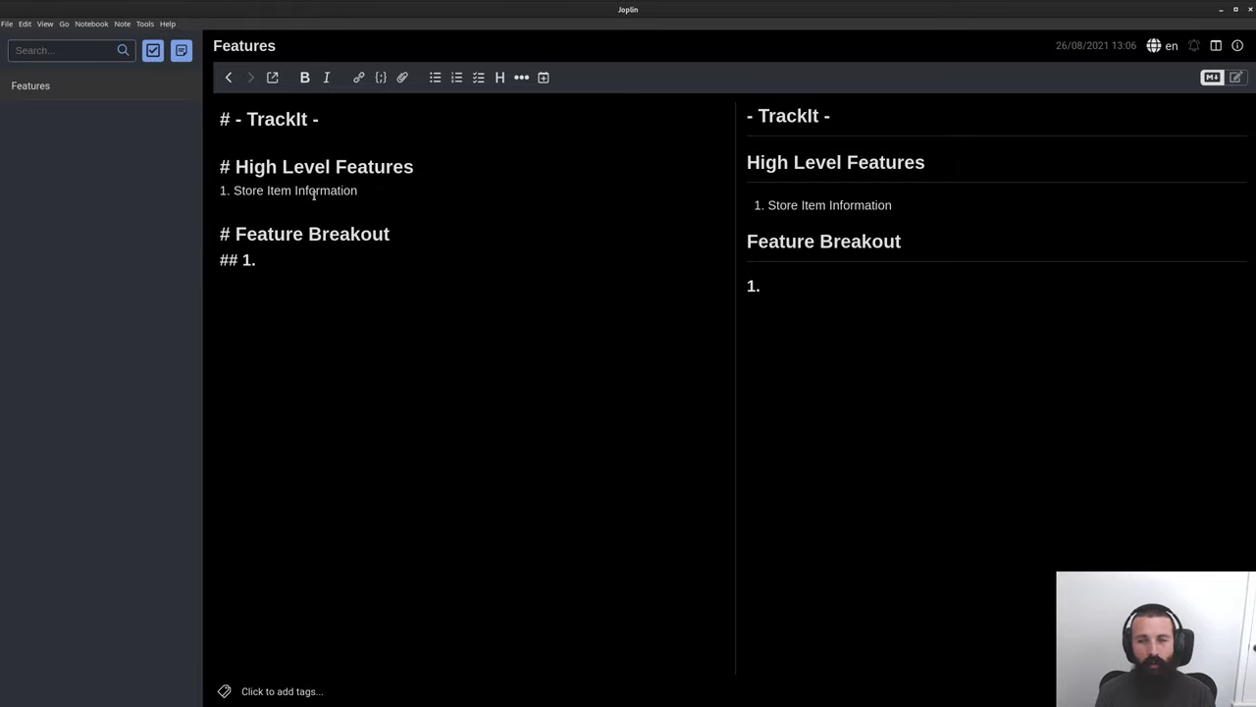
{"action": "double_click", "coordinate": [279, 190]}
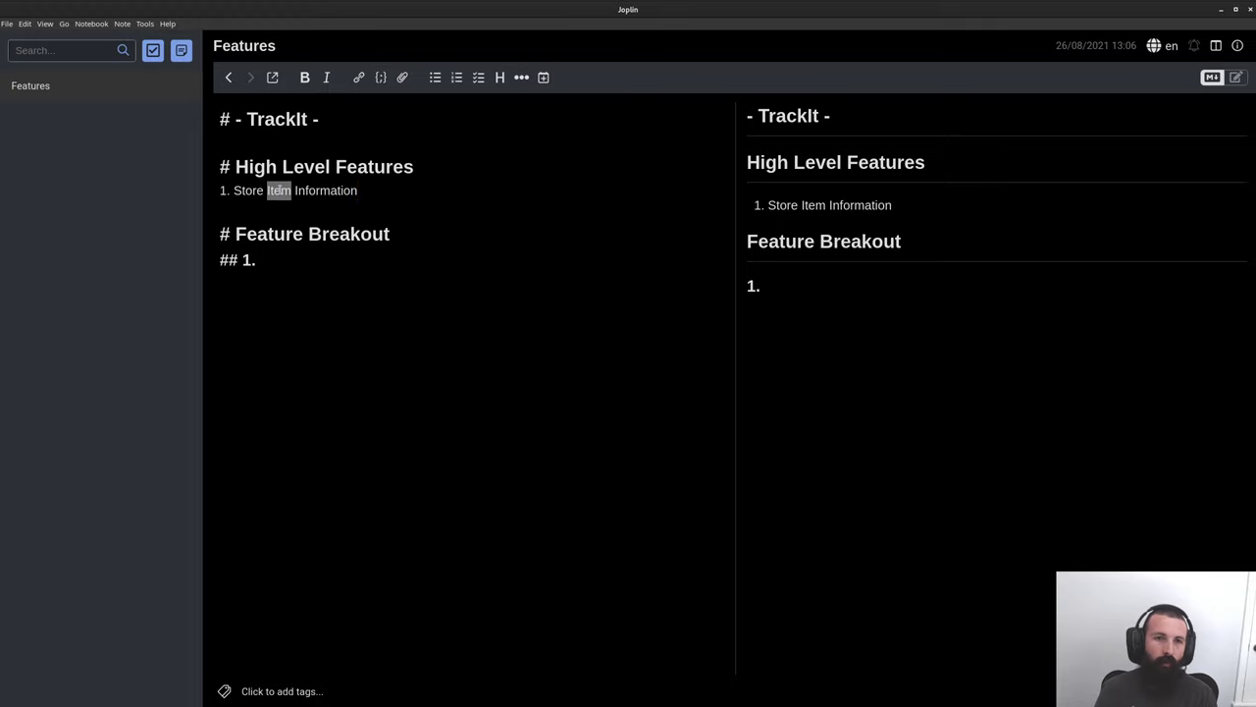